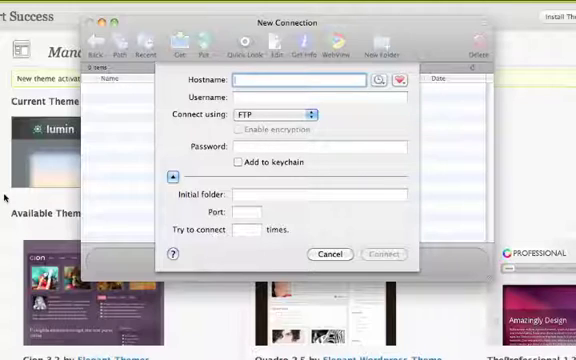
text(ftp.whosch)
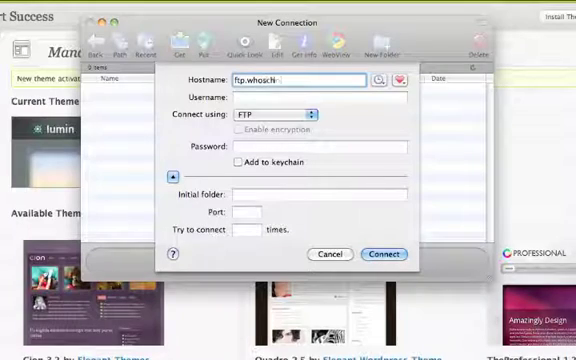
text(rishughes.com)
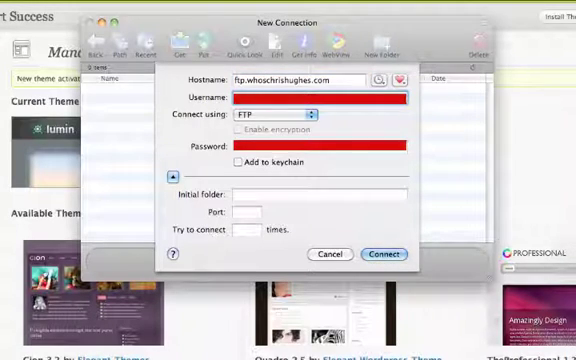
Enter host ftp.whoschrishughes.com, the account username and its password in the connection fields.
key(Tab)
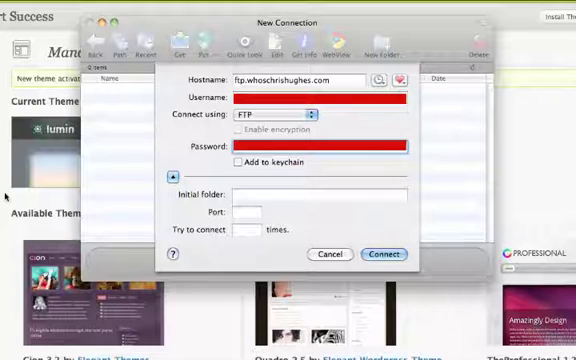
Connect, then browse public_html > blog wp-content > themes, listing Cion, Lumin, Quadro, TheProfessional, twentyten.
click(384, 254)
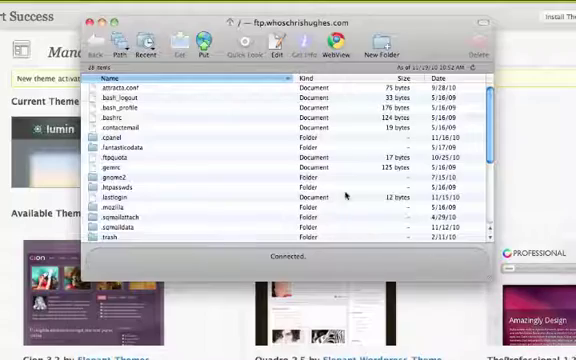
scroll(309, 168, down, 4)
scroll(280, 180, down, 4)
scroll(260, 190, down, 2)
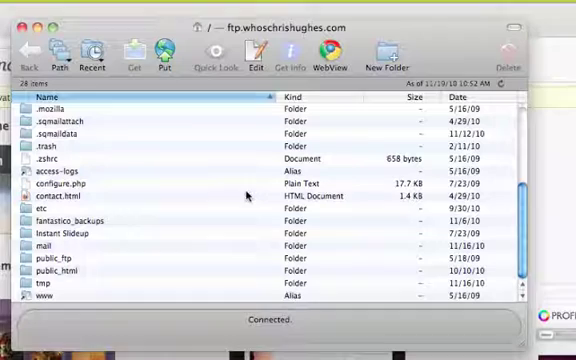
double_click(58, 272)
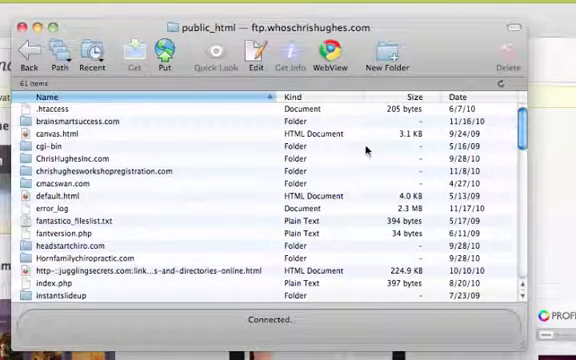
drag(523, 122, 518, 220)
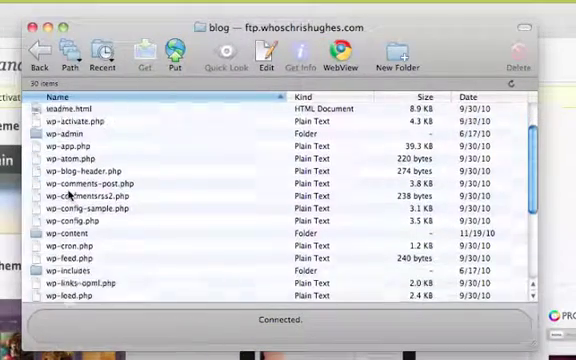
scroll(70, 196, down, 2)
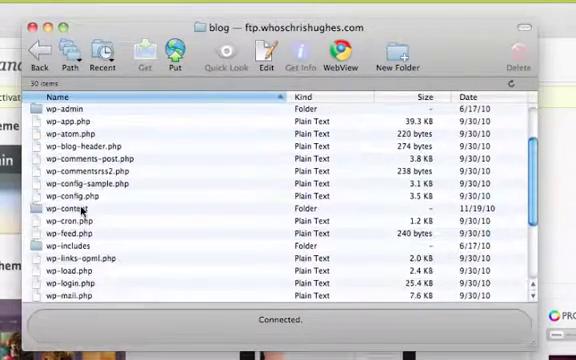
double_click(77, 206)
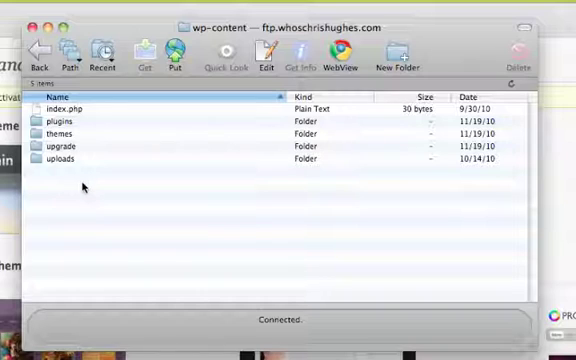
double_click(60, 134)
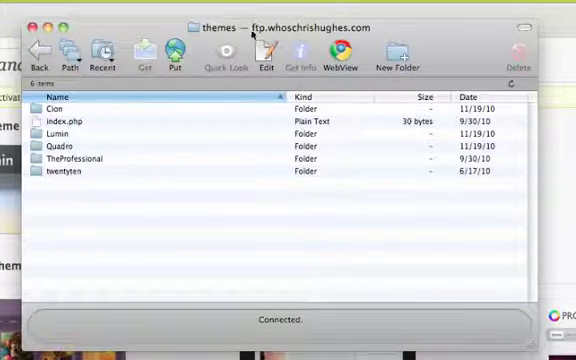
mouse_move(255, 27)
mouse_down()
mouse_move(480, 8)
mouse_move(257, 58)
mouse_move(275, 56)
mouse_up()
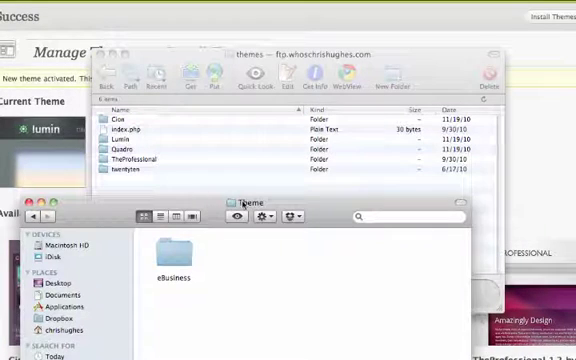
Navigate Finder from Premium Themes into eBusinessTheme's Theme folder holding the eBusiness folder.
drag(240, 203, 252, 205)
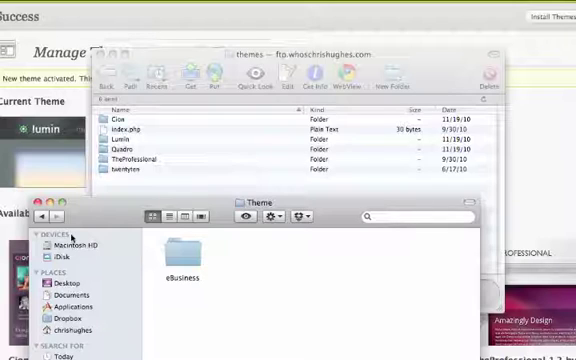
click(42, 216)
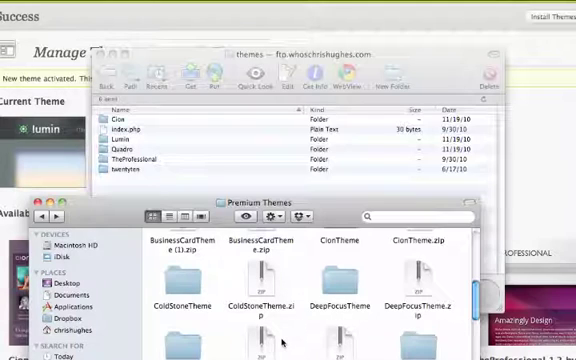
scroll(300, 330, down, 2)
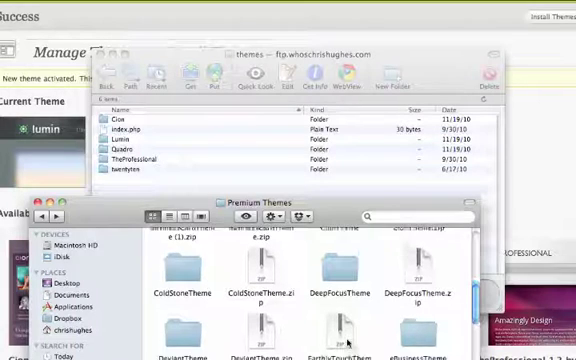
click(425, 324)
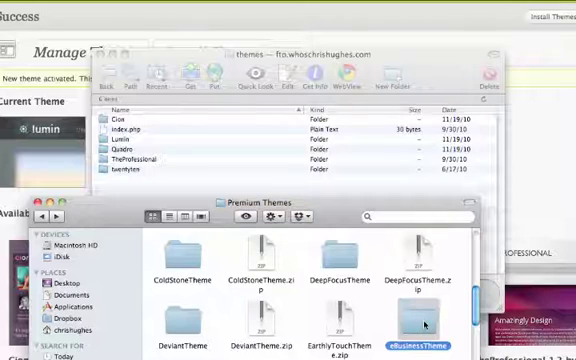
double_click(425, 324)
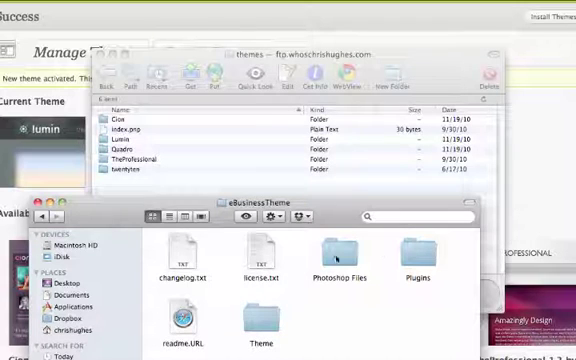
double_click(265, 323)
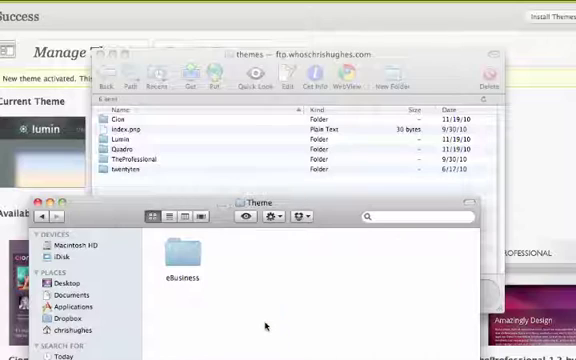
Upload the local eBusiness folder into the server's themes folder by dragging it into Fetch.
click(188, 256)
drag(188, 256, 205, 168)
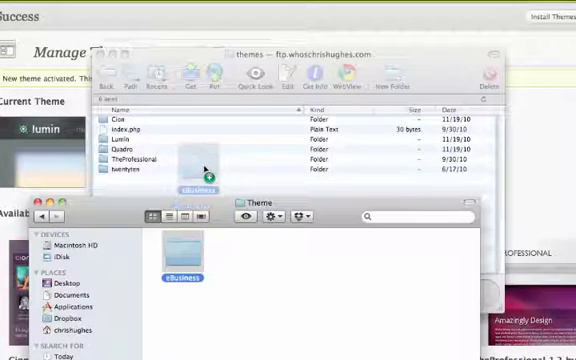
click(258, 68)
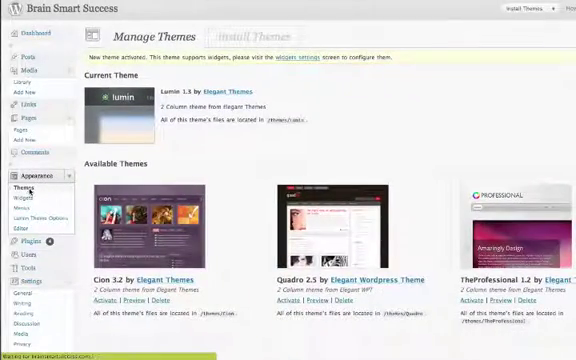
Reload Manage Themes via Appearance > Themes and activate eBusiness 3.2.
click(24, 187)
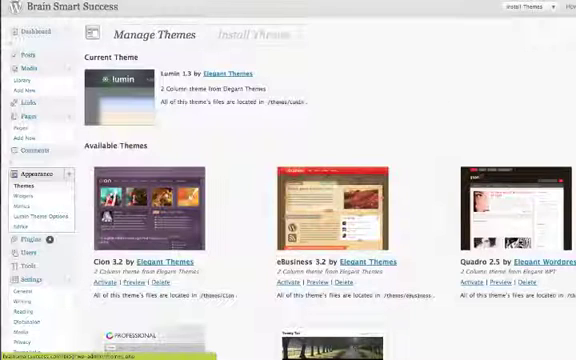
click(289, 284)
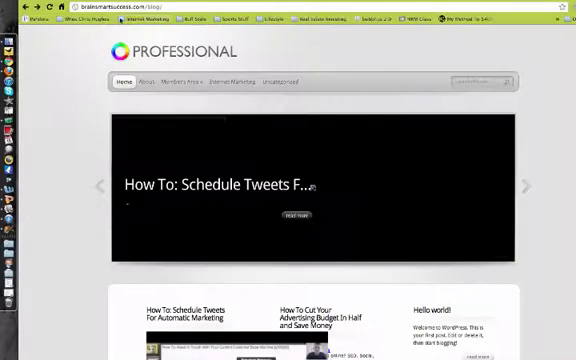
Reload the blog's front page so it shows the eBusiness theme instead of the Professional layout.
key(F5)
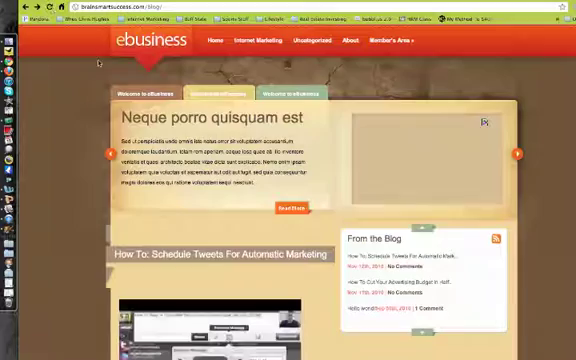
scroll(110, 100, down, 2)
scroll(117, 106, down, 3)
scroll(117, 106, down, 5)
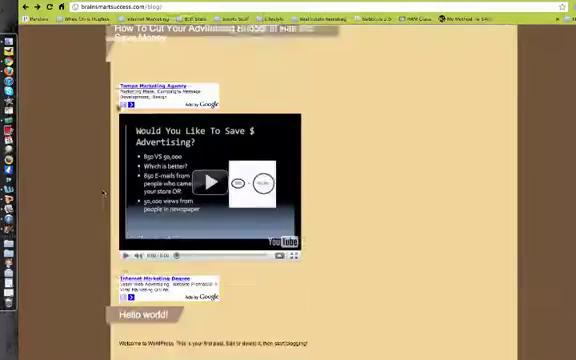
scroll(100, 110, down, 3)
scroll(100, 110, down, 5)
scroll(100, 112, down, 3)
scroll(101, 115, up, 5)
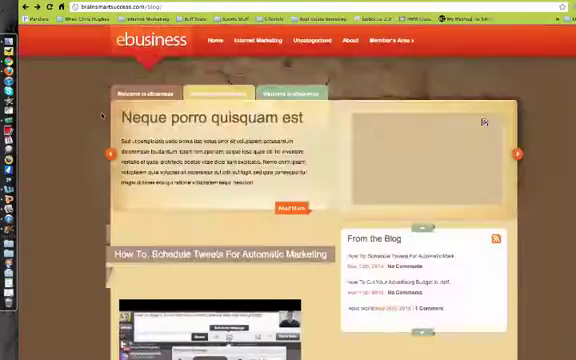